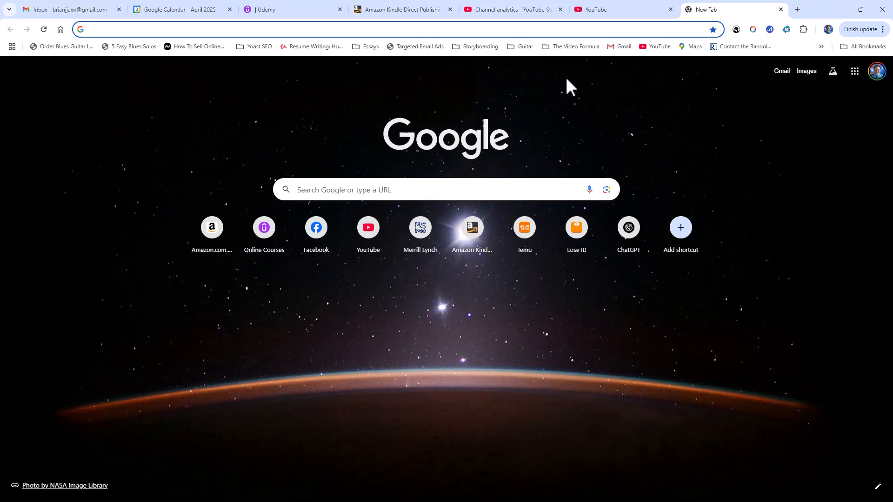
- Go to app.artistly.ai in Chrome to load the Artistly dashboard
click(512, 28)
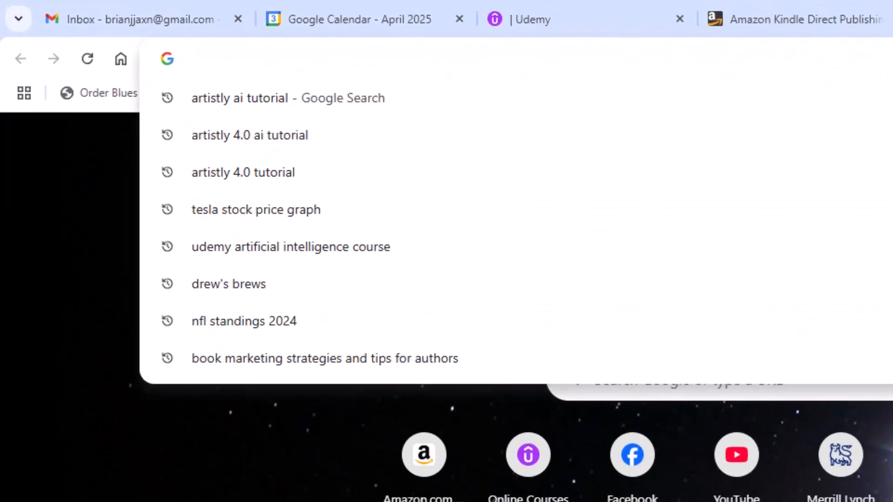
text(app.)
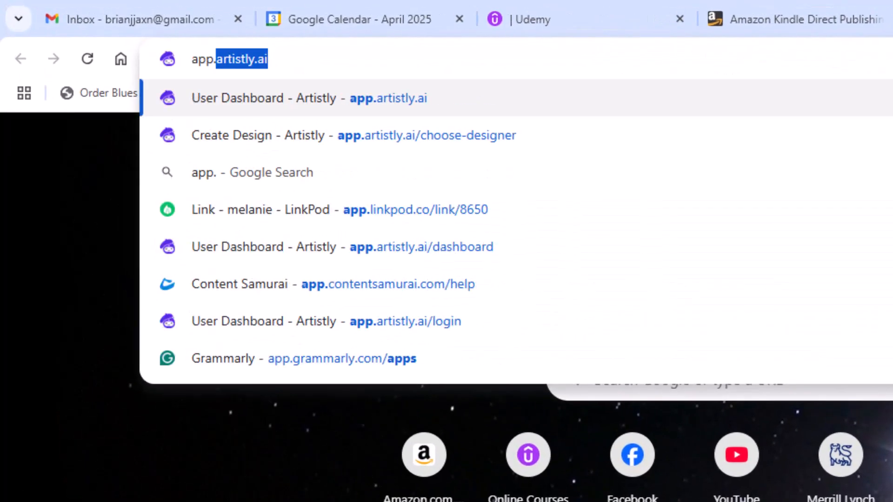
text(artistly)
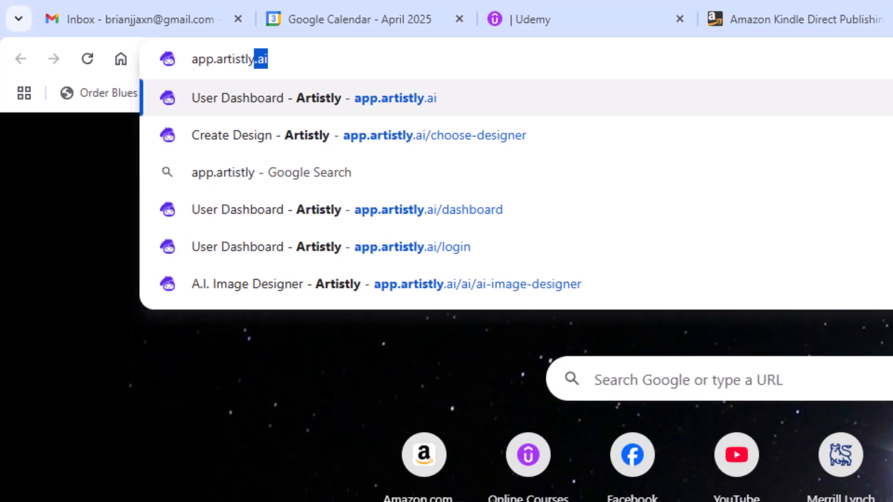
text(.ai)
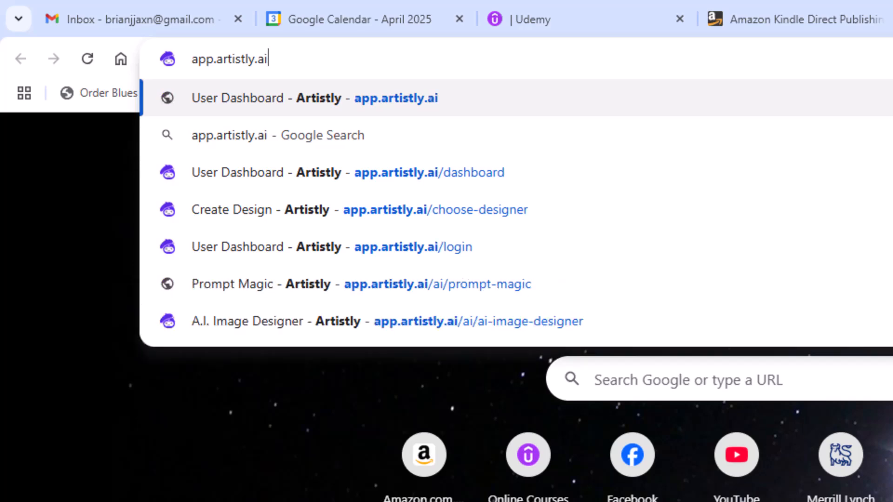
key(Return)
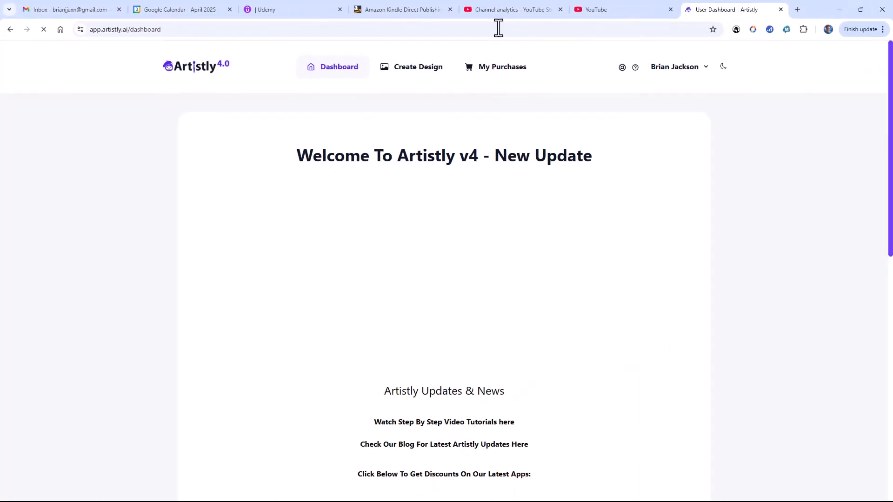
- From Create Design, open the Advanced AI Image Designer's editor home
scroll(300, 186, down, 7)
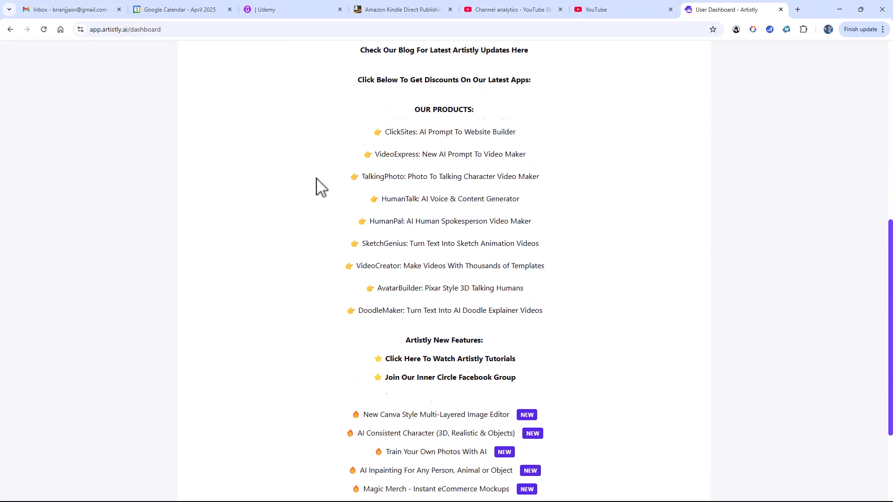
scroll(312, 185, up, 3)
scroll(317, 175, up, 5)
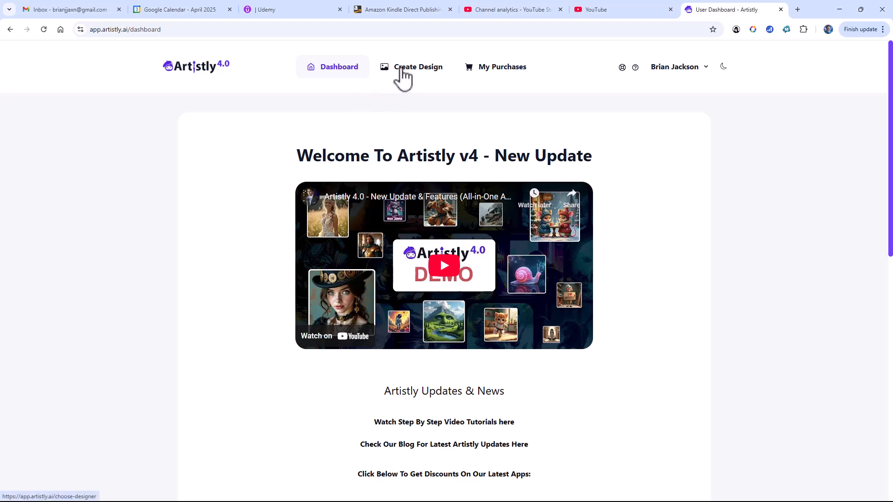
click(403, 70)
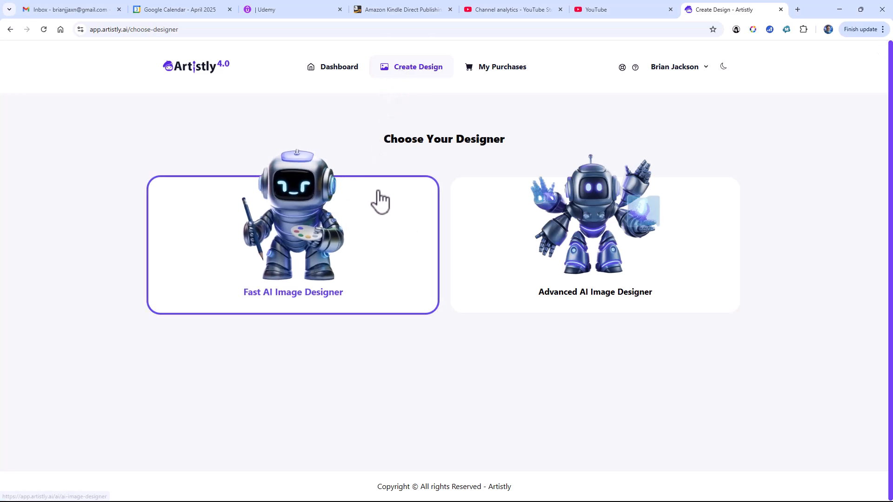
click(569, 209)
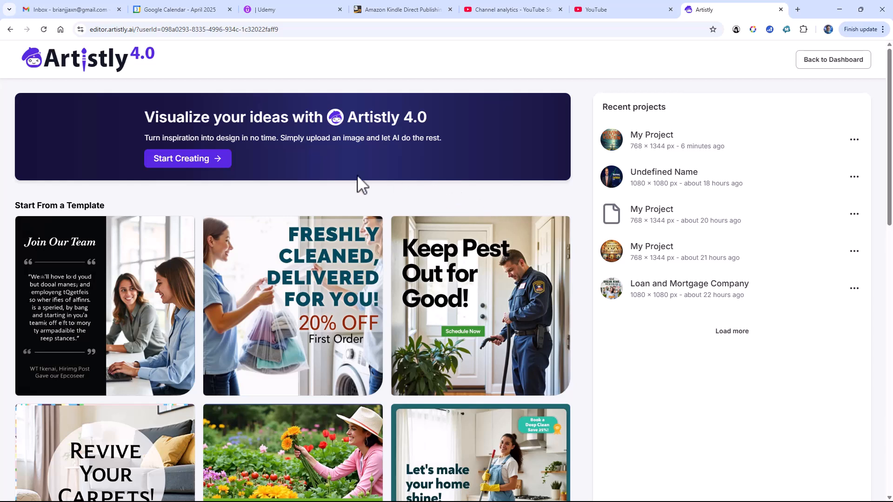
- Create a project 'Sample Book Cover' with a custom 1500 × 2400 canvas
click(216, 160)
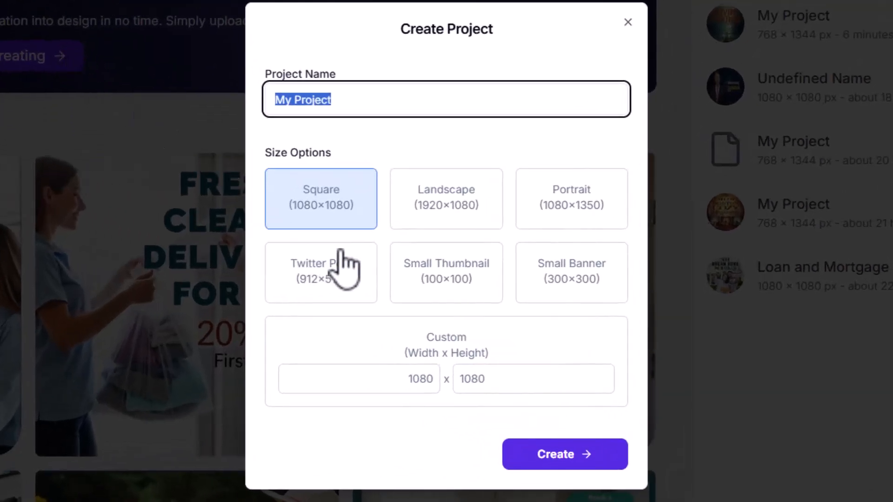
text(S)
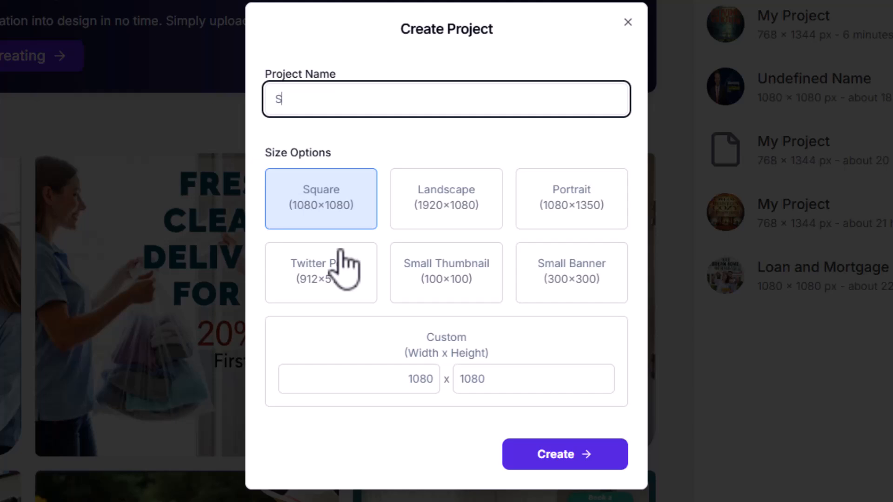
text(ample Book Cover)
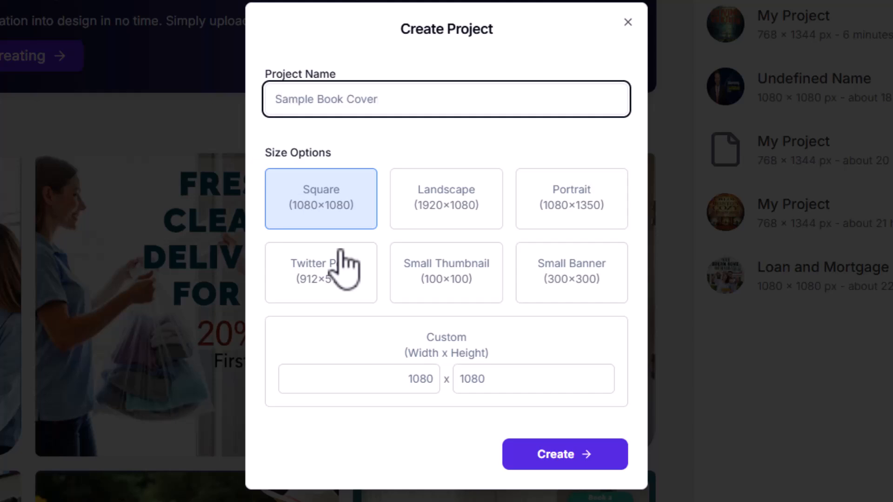
click(421, 379)
double_click(420, 379)
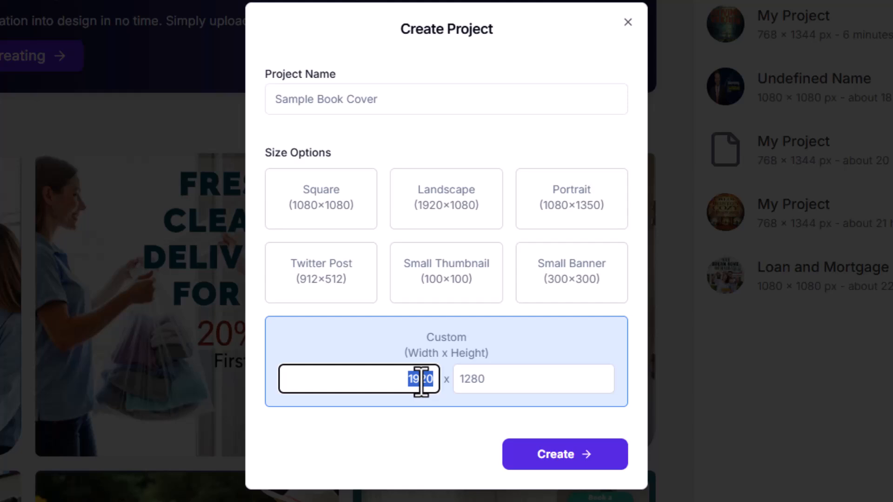
text(1500)
key(Tab)
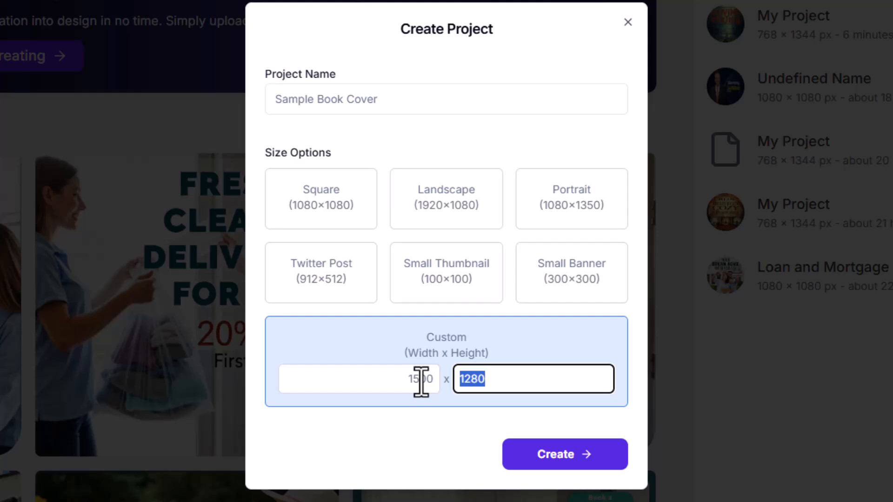
text(2400)
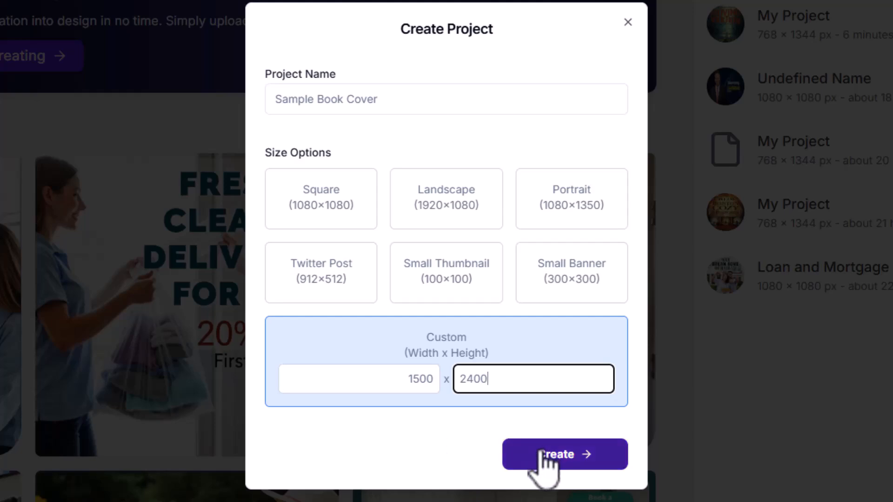
click(542, 453)
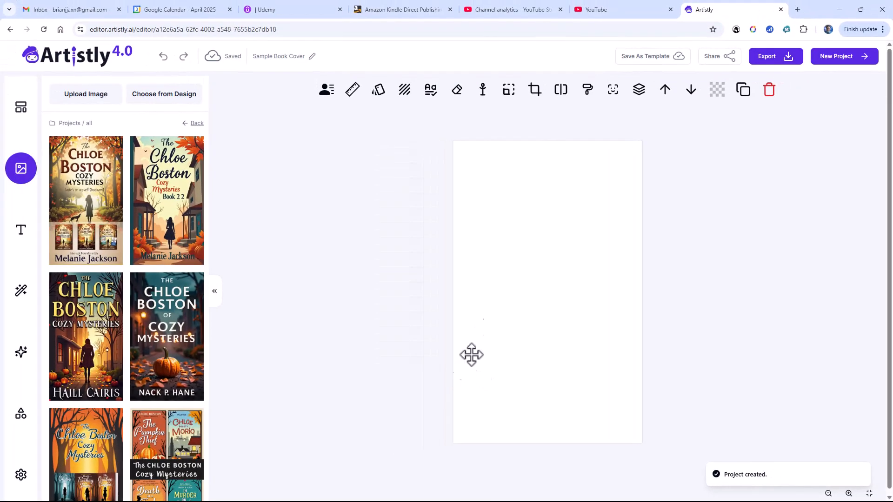
- Open the AI Designer's Image Generator panel from the left sidebar
mouse_move(129, 204)
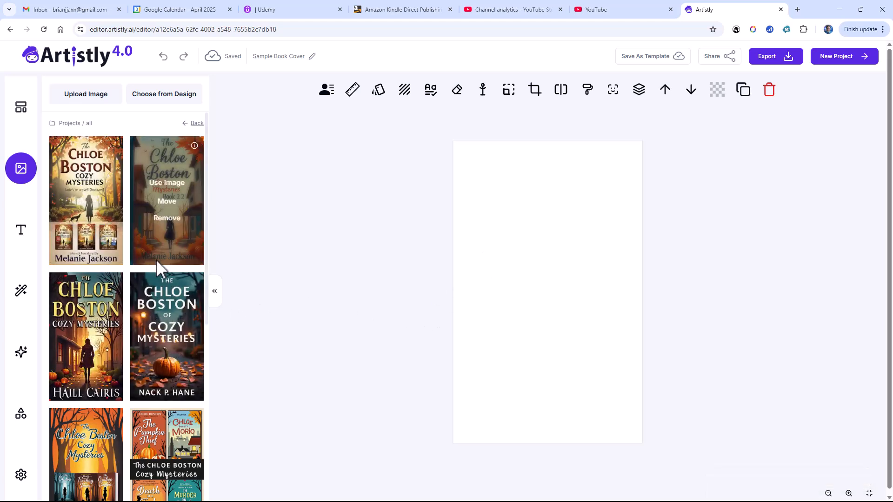
mouse_move(115, 293)
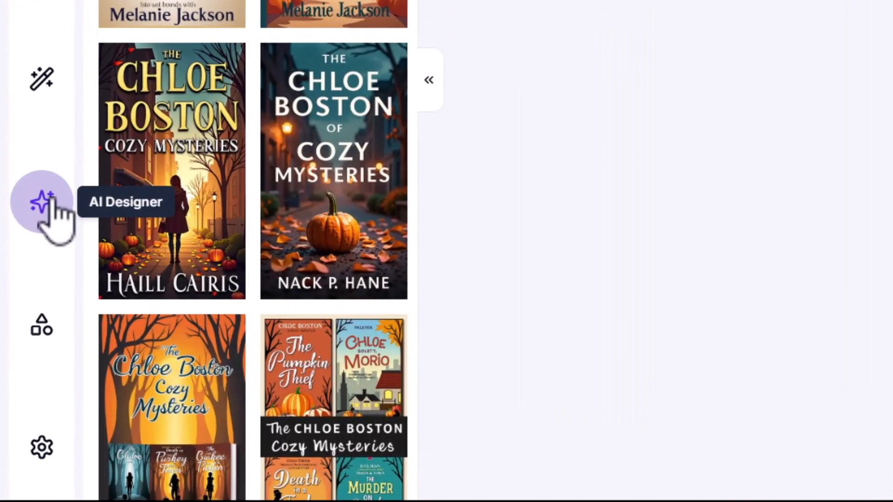
click(46, 201)
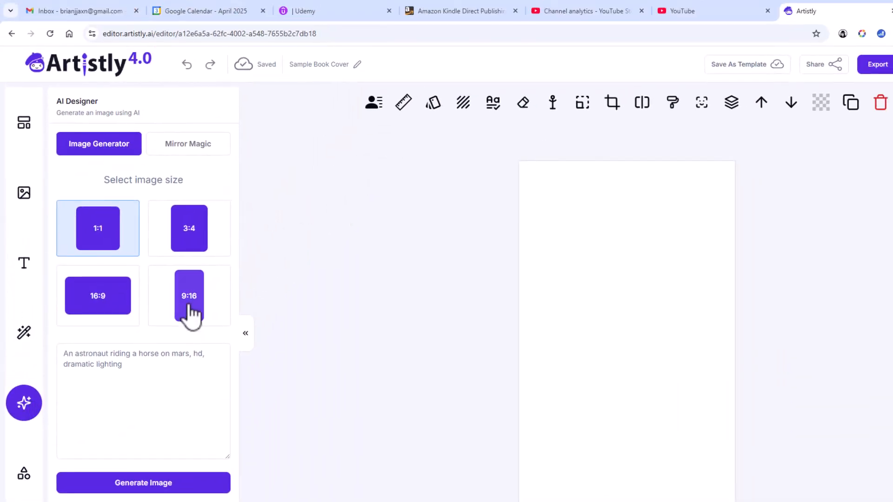
- Choose 9:16 size and prompt for an 8" by 5" cozy mystery cover 'Moving Violation' with the author's name
click(189, 309)
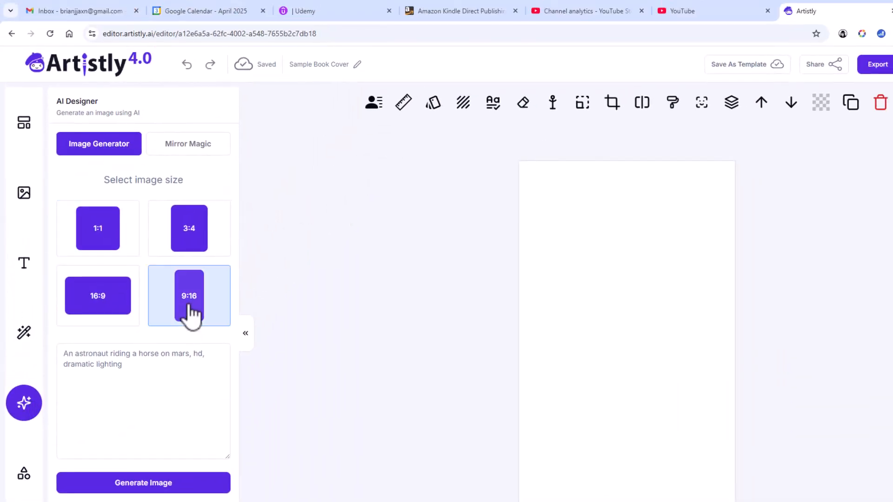
click(167, 353)
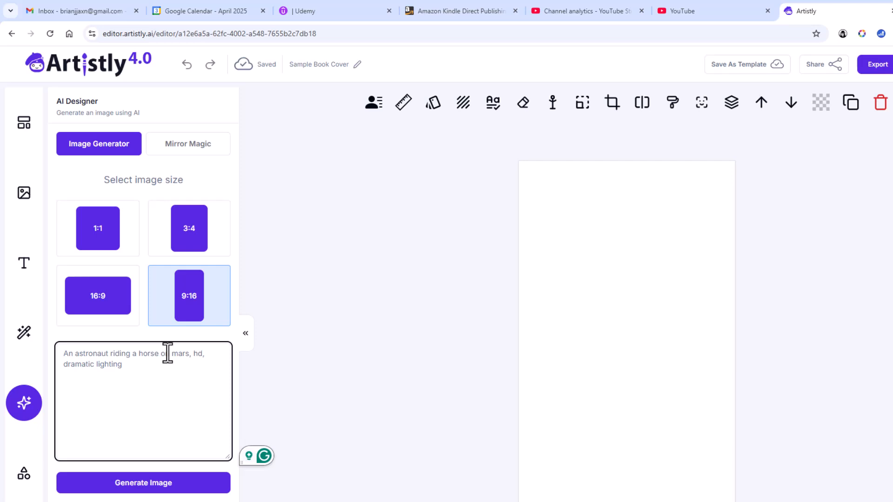
text(Create an)
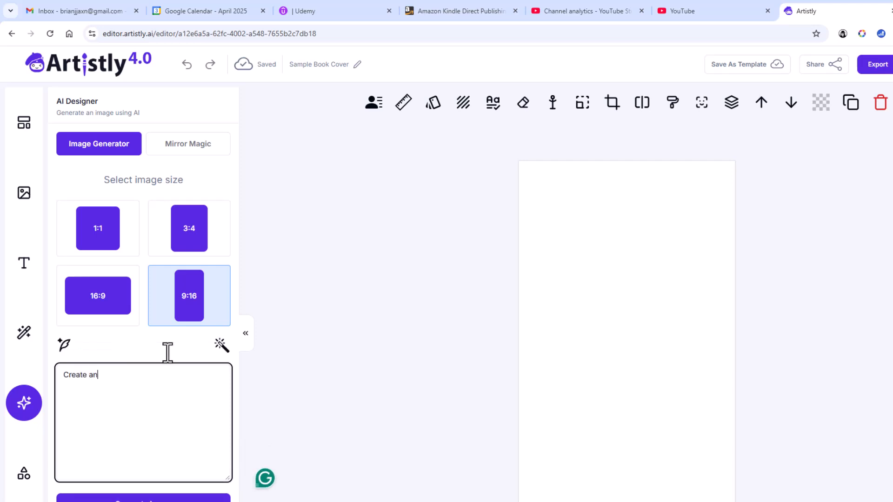
text( 8" by 5" book cover for a smalltown c)
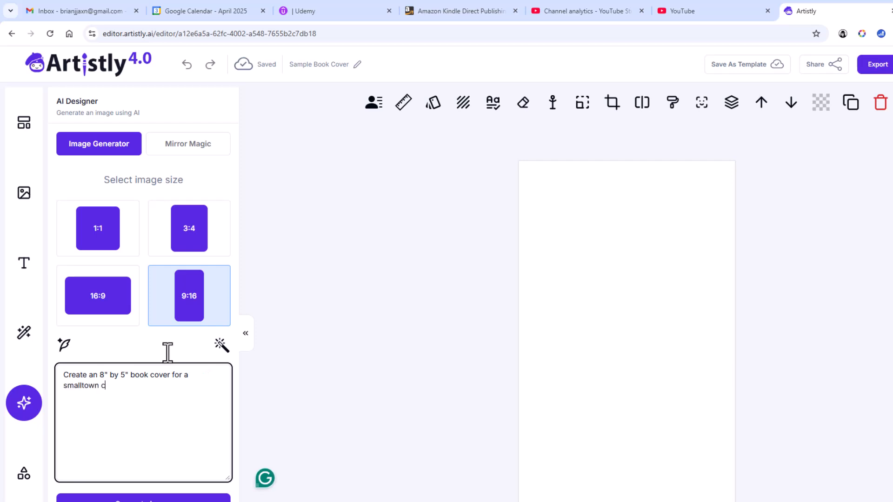
text(ozy myst)
text(yer)
key(BackSpace)
key(BackSpace)
key(BackSpace)
key(BackSpace)
text(ery named "Moving )
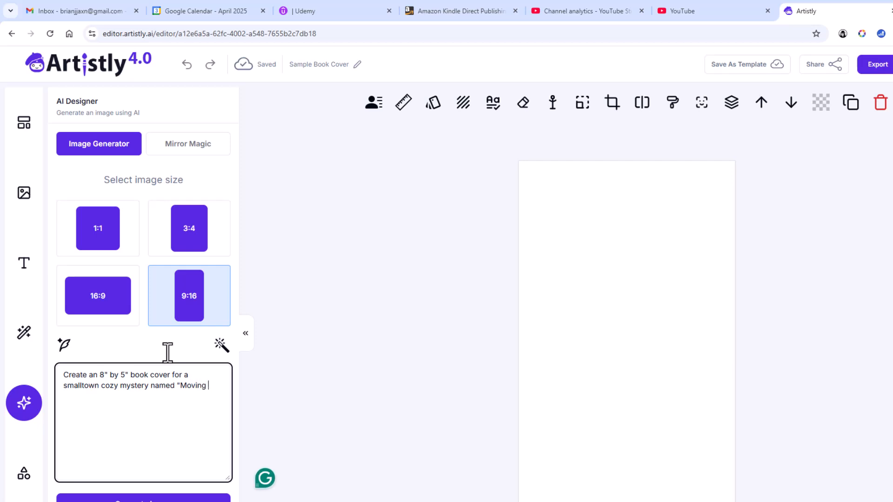
text(Violation" by Melanie Jackson.)
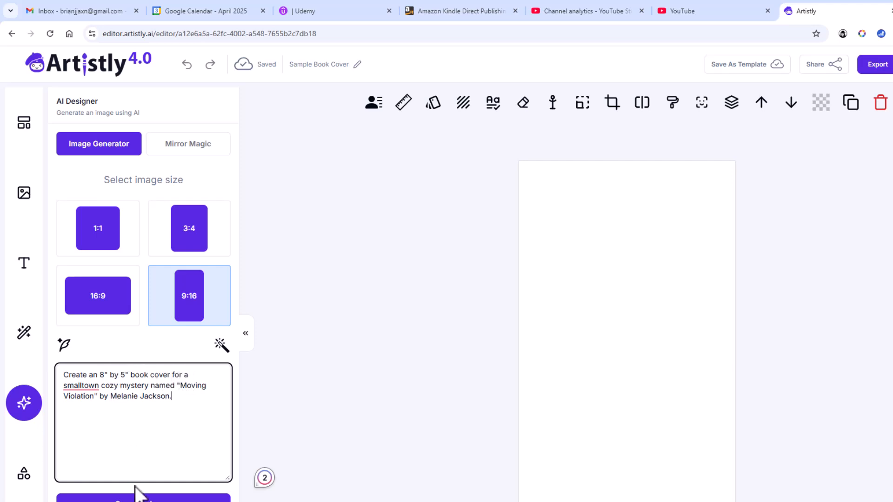
- Enhance the prompt with Magic Prompt and review the detailed cover description
click(65, 347)
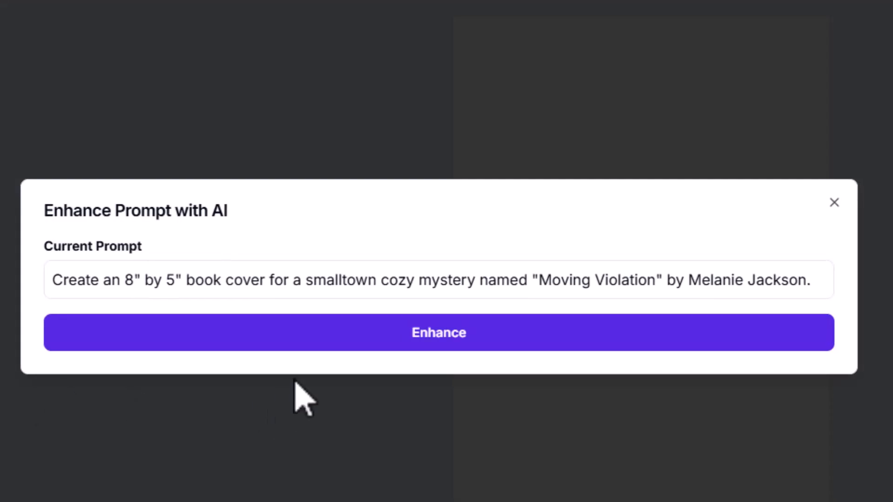
click(427, 344)
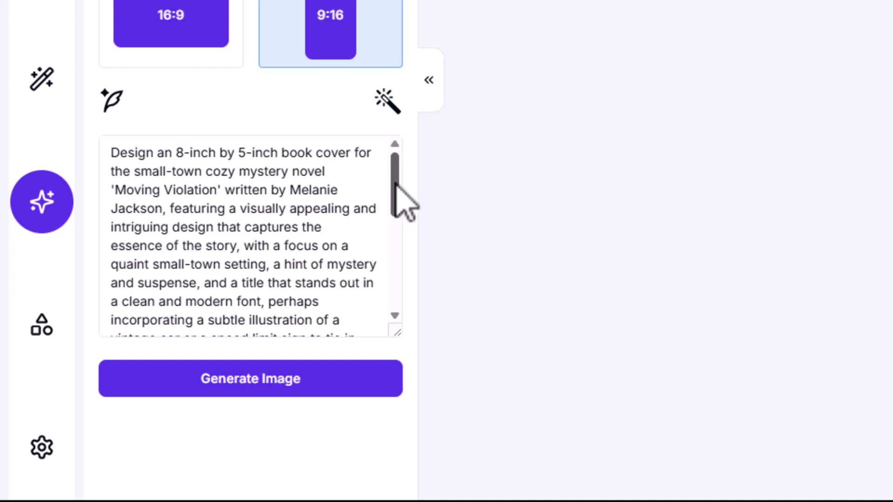
drag(396, 184, 419, 190)
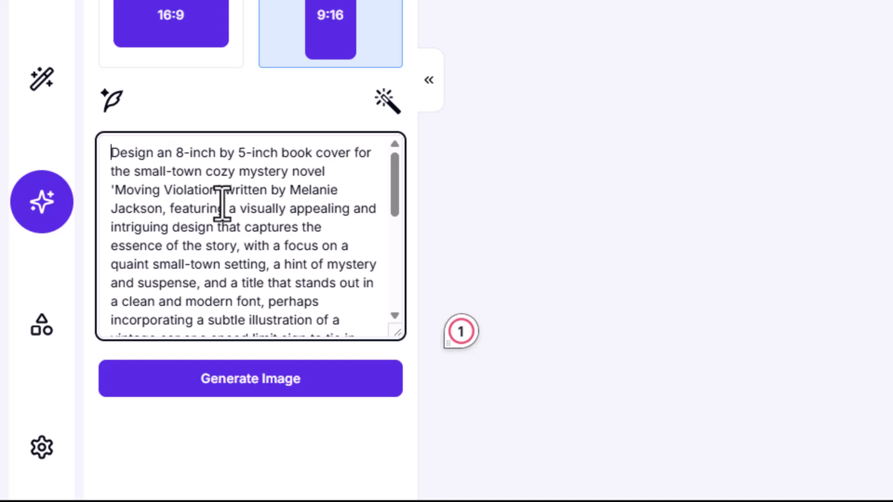
drag(395, 202, 393, 292)
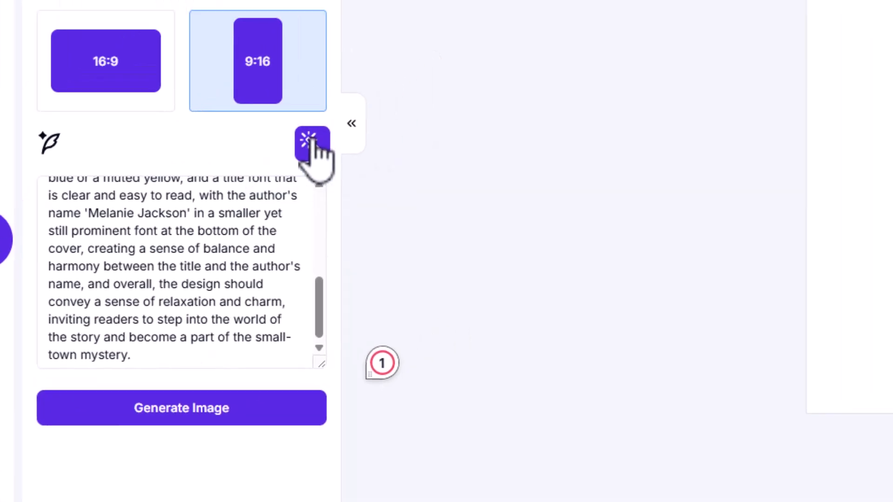
- Have AI rewrite the prompt to move the setting from a small town to the big city
click(387, 100)
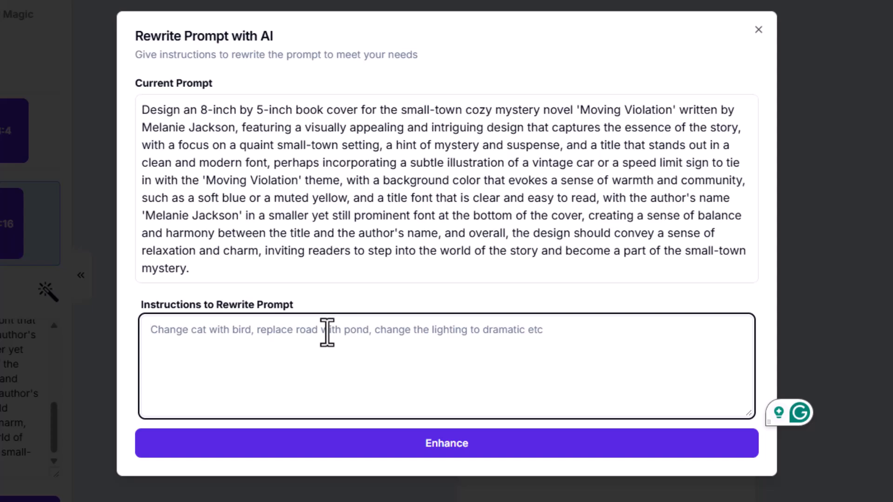
text(C)
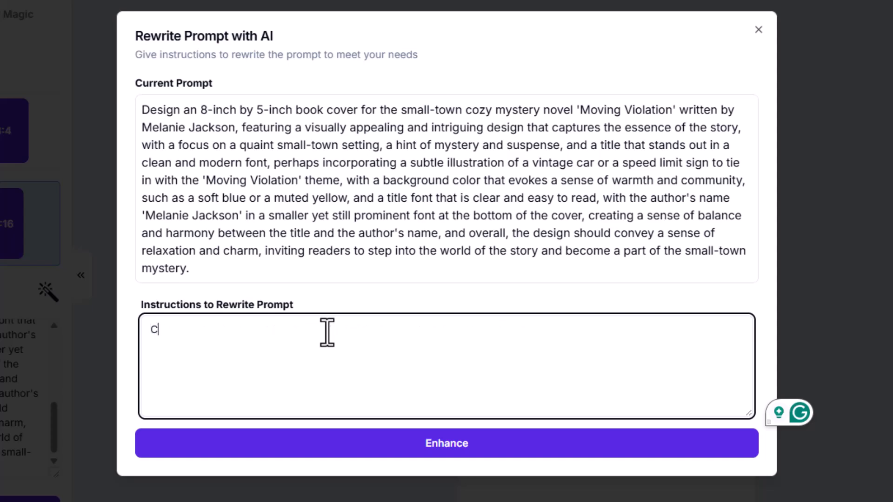
text(hange the setting f)
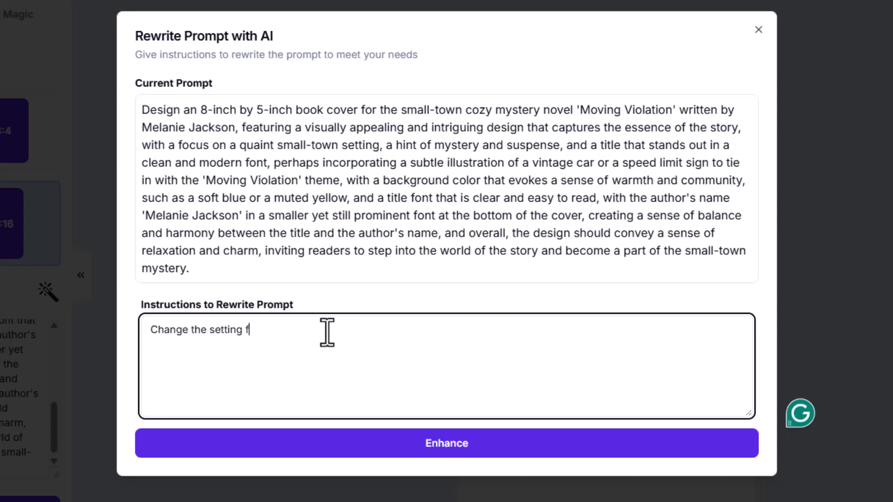
text(or this book cover from a small town to the big city.)
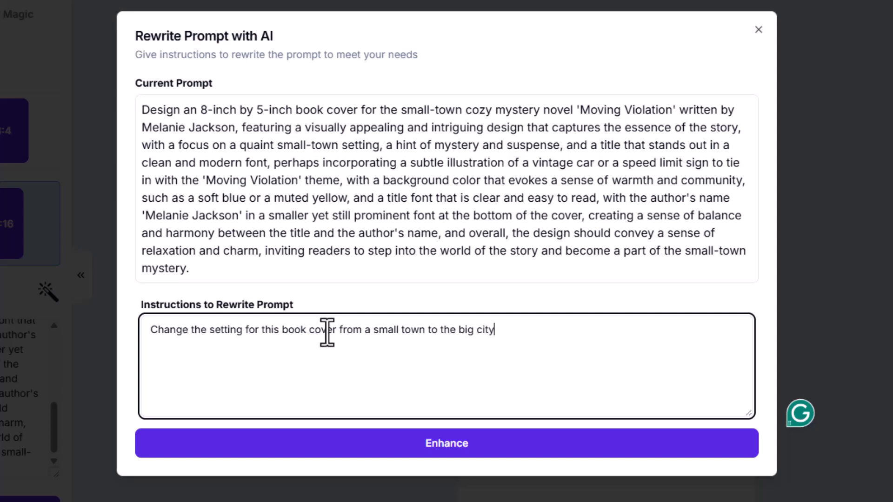
click(423, 444)
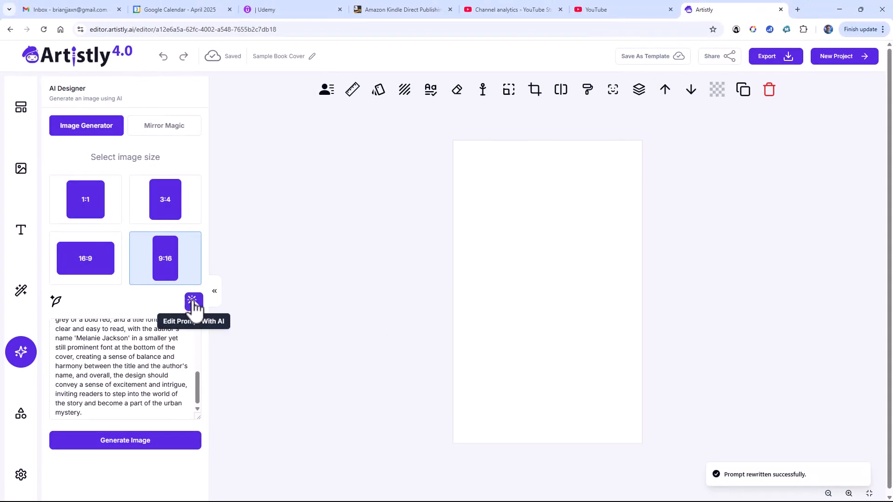
click(193, 302)
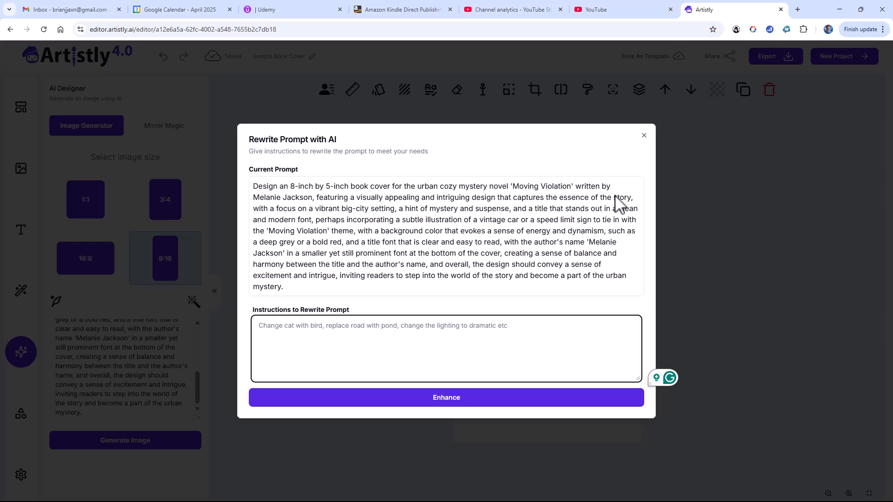
- Generate a big-city cover image with vintage cars and place it on the canvas
click(645, 135)
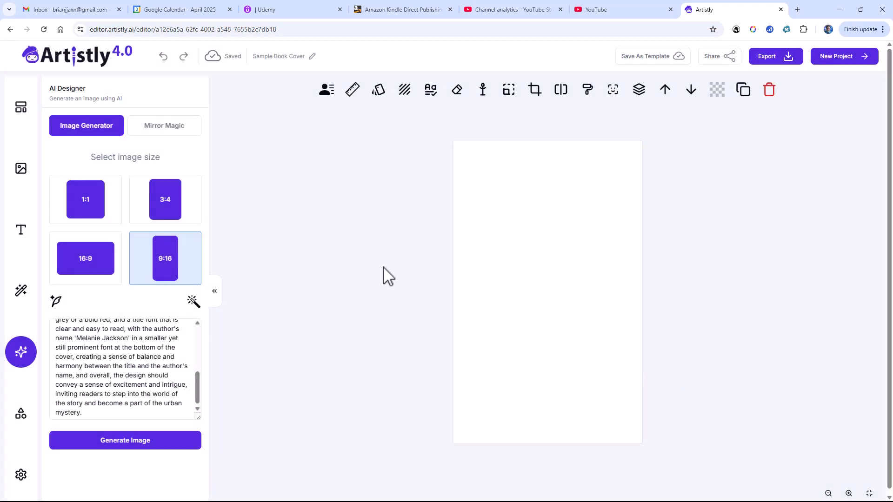
click(136, 446)
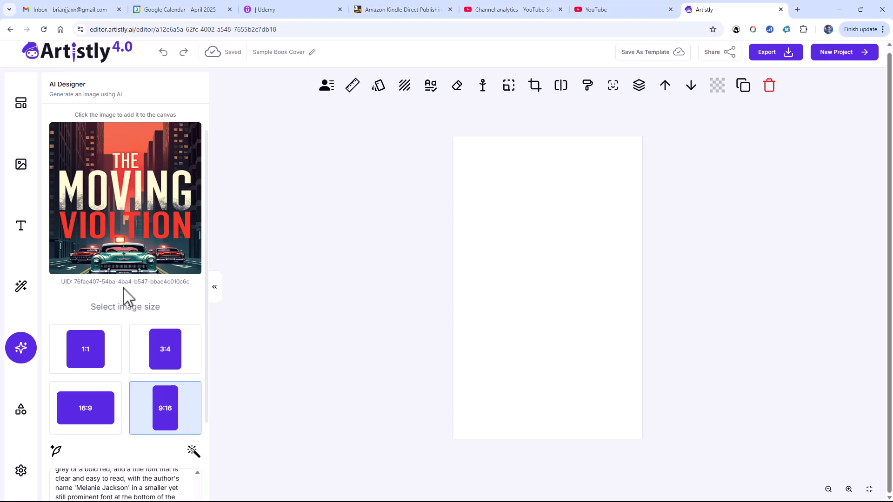
click(122, 251)
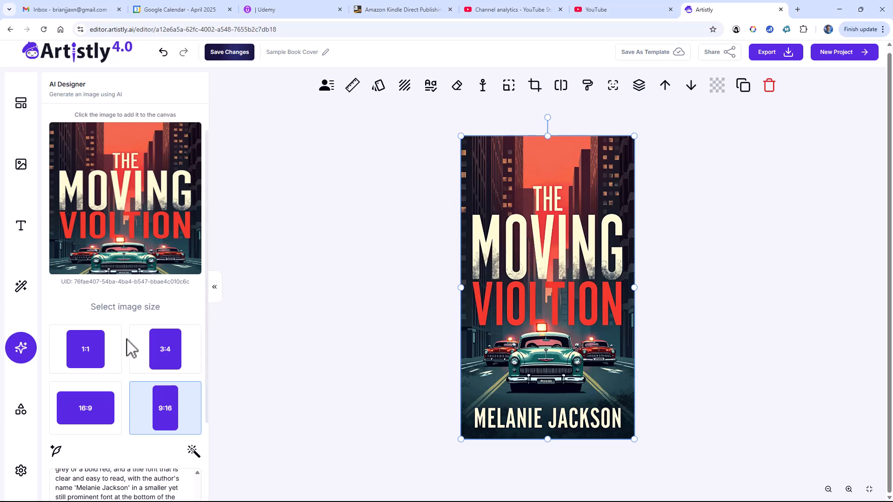
scroll(111, 441, down, 1)
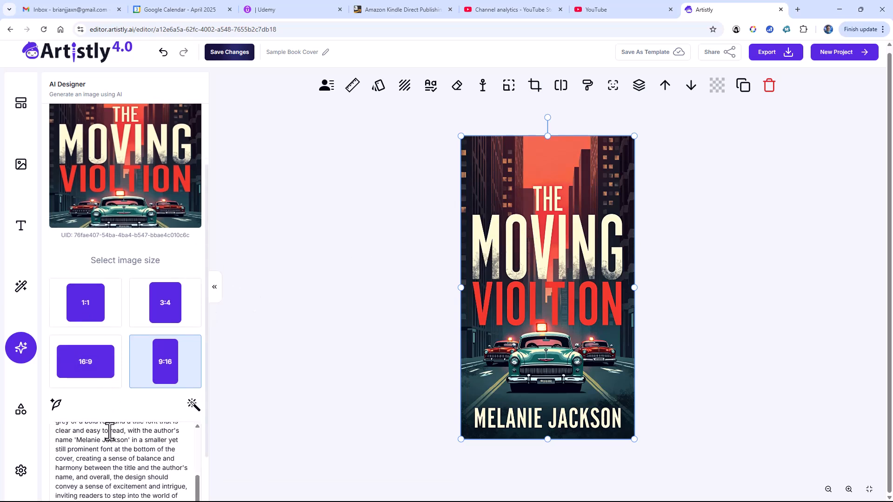
scroll(139, 427, down, 1)
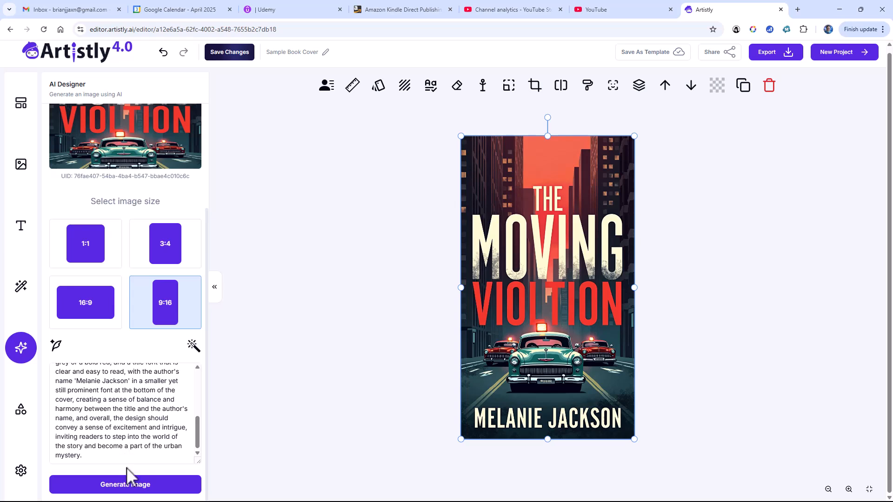
- Generate a red-convertible cover and swap it in for the canvas image
click(131, 485)
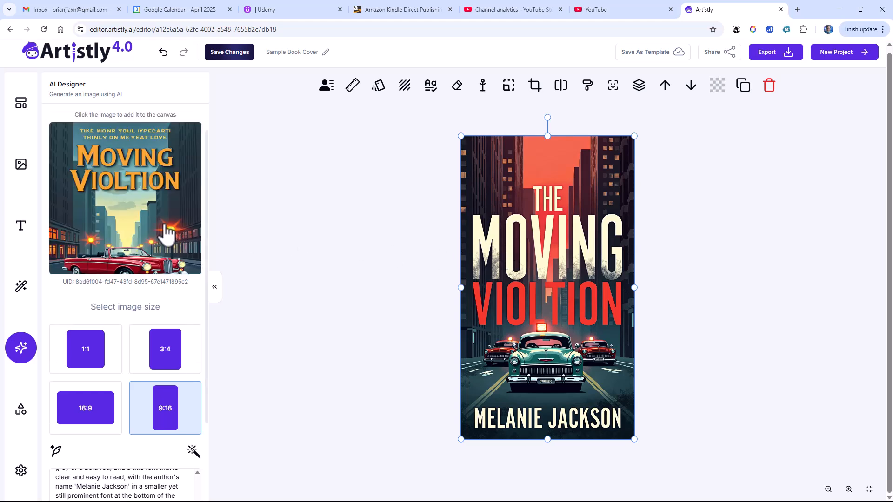
click(166, 232)
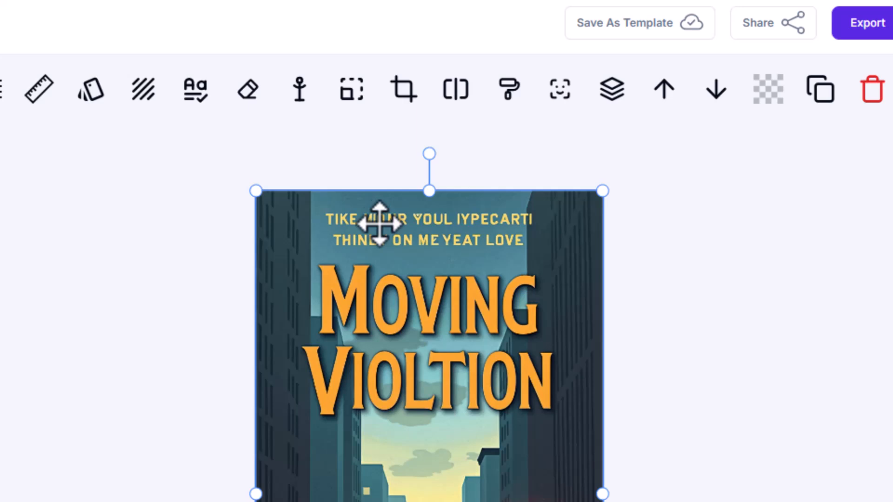
click(249, 93)
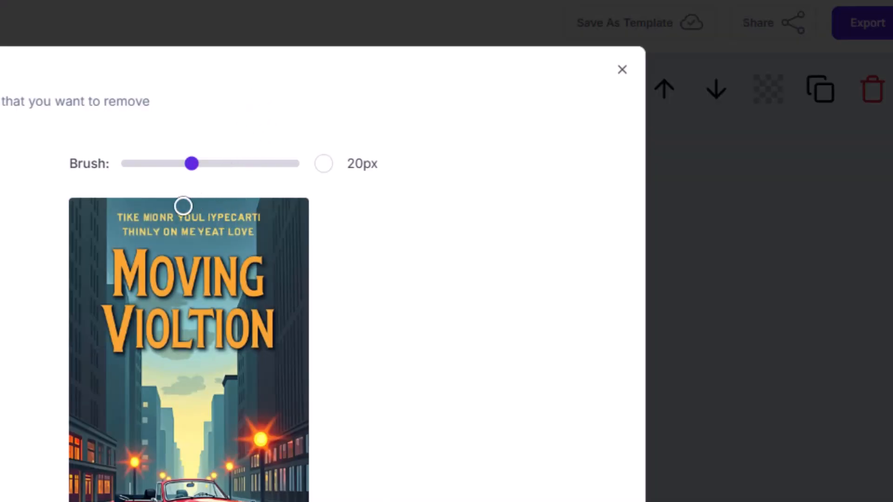
mouse_move(136, 215)
mouse_down()
mouse_move(256, 218)
mouse_move(245, 229)
mouse_move(128, 233)
mouse_up()
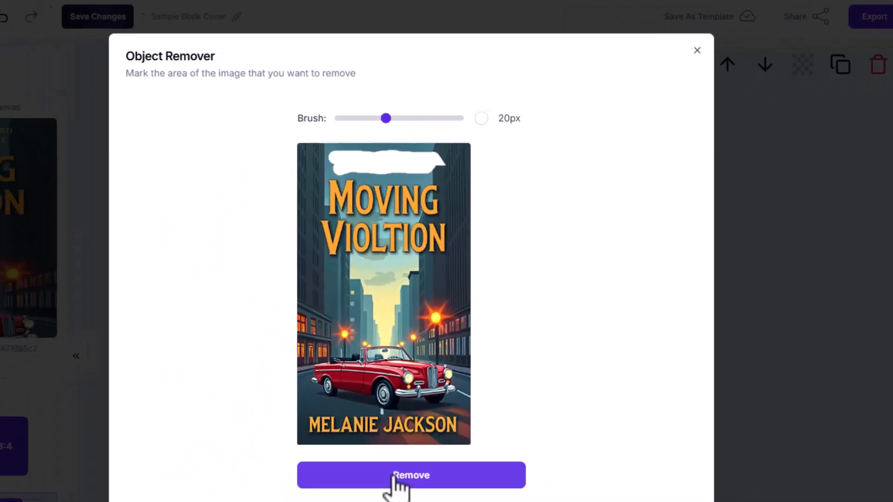
click(223, 501)
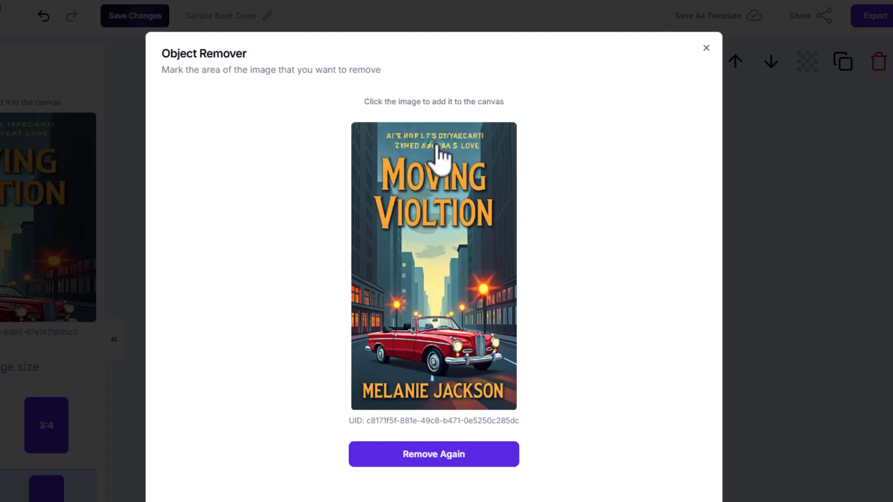
click(706, 47)
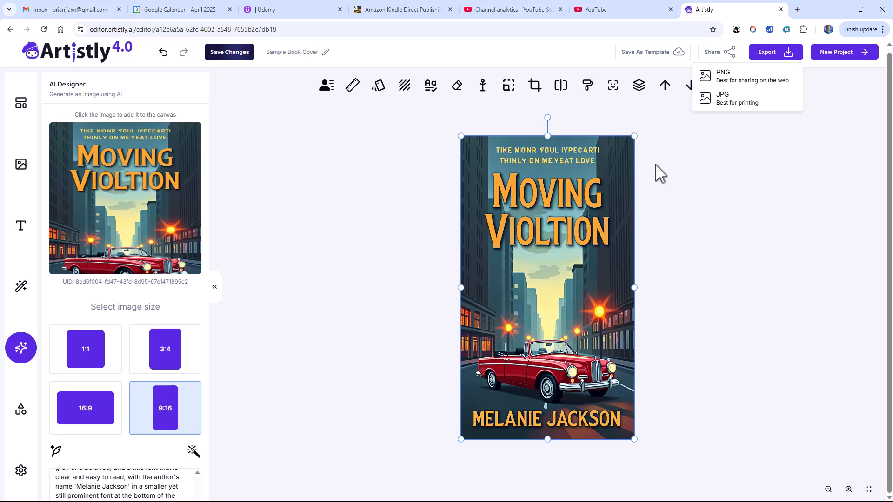
- Dismiss the Export menu and save the Sample Book Cover project
click(655, 165)
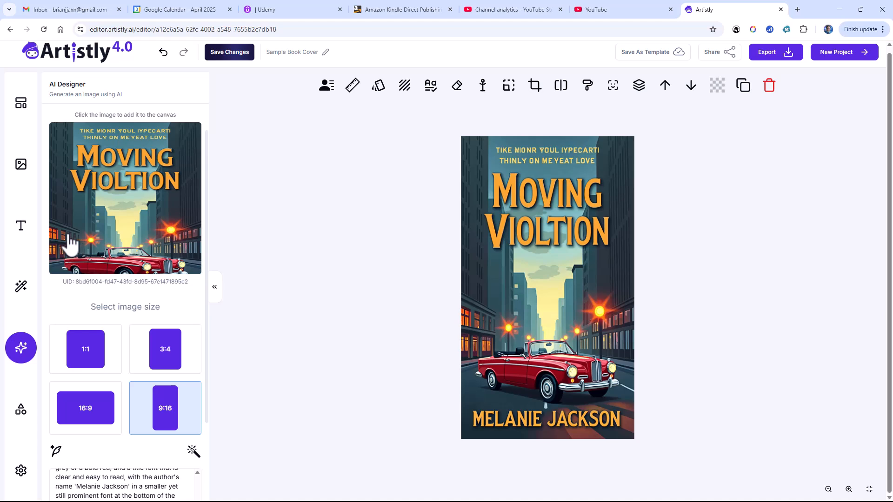
click(232, 52)
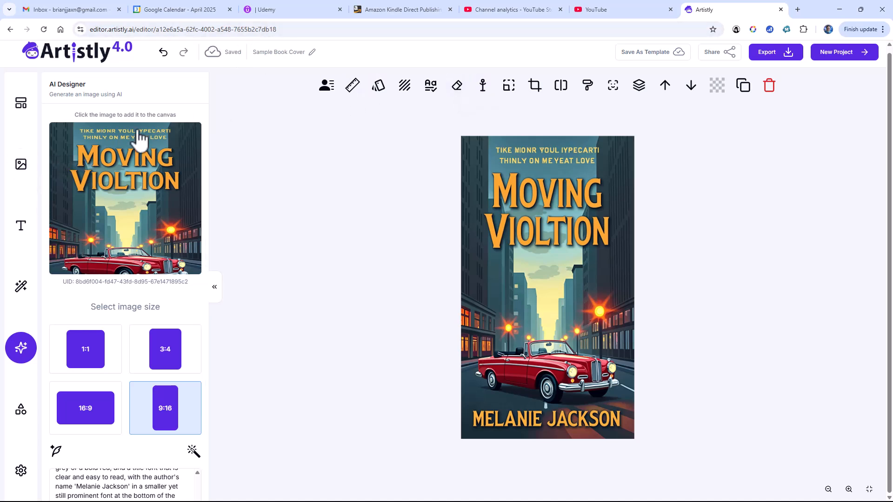
- Load the saved teal-car 'The Moving Violtion' design from the Media Library onto the canvas
click(21, 167)
mouse_move(74, 176)
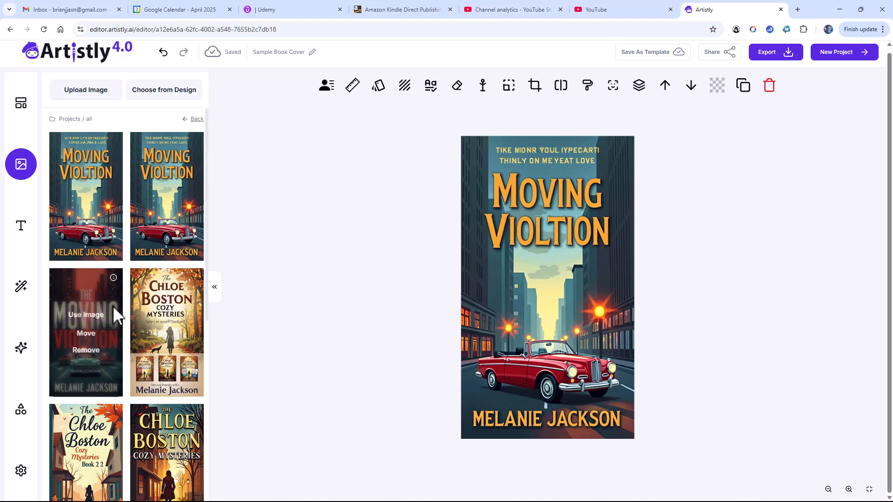
click(87, 315)
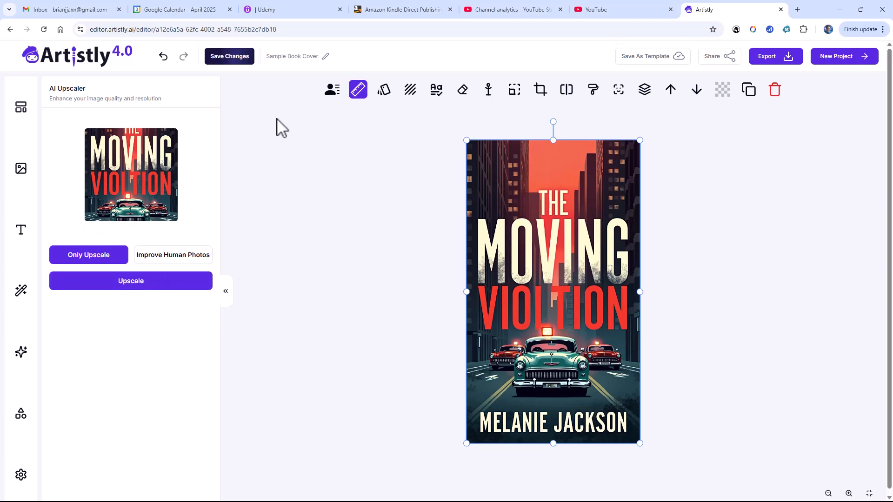
- Use AI Designer's Mirror Magic on the teal-car canvas cover to generate a descriptive prompt
click(21, 352)
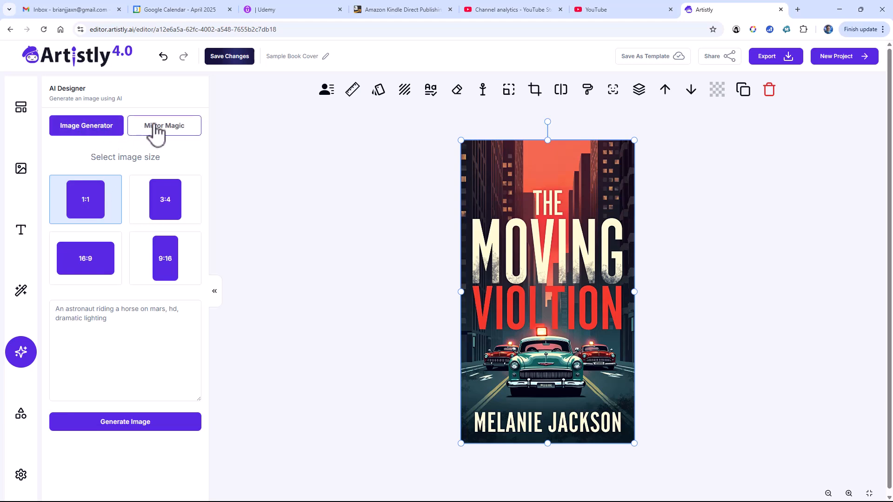
click(157, 133)
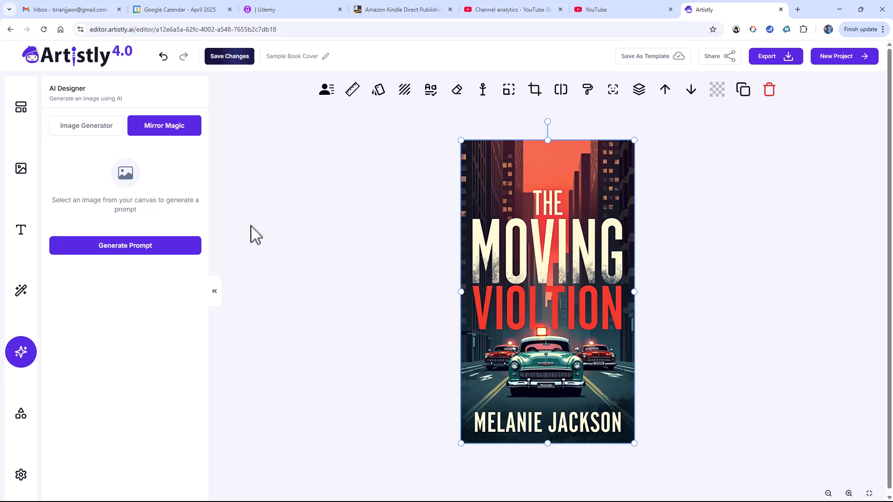
click(480, 243)
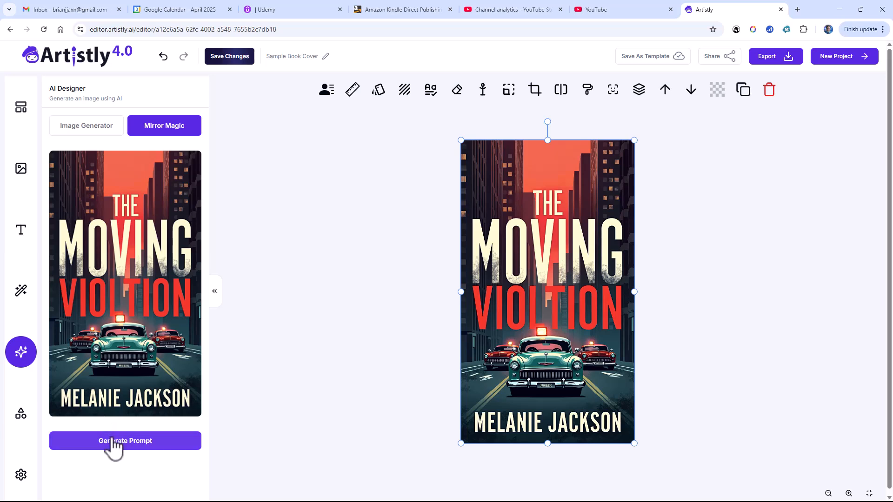
click(113, 440)
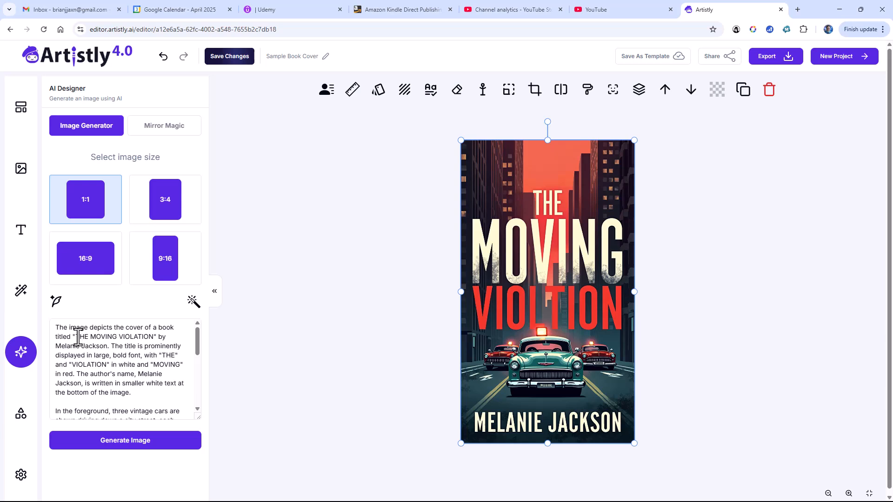
- Delete the word 'THE' from the book title in the prompt
drag(76, 337, 83, 338)
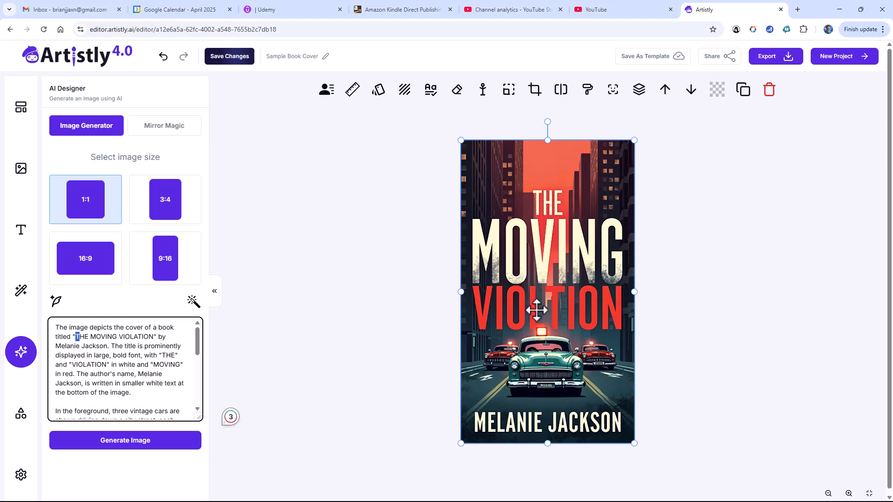
click(93, 338)
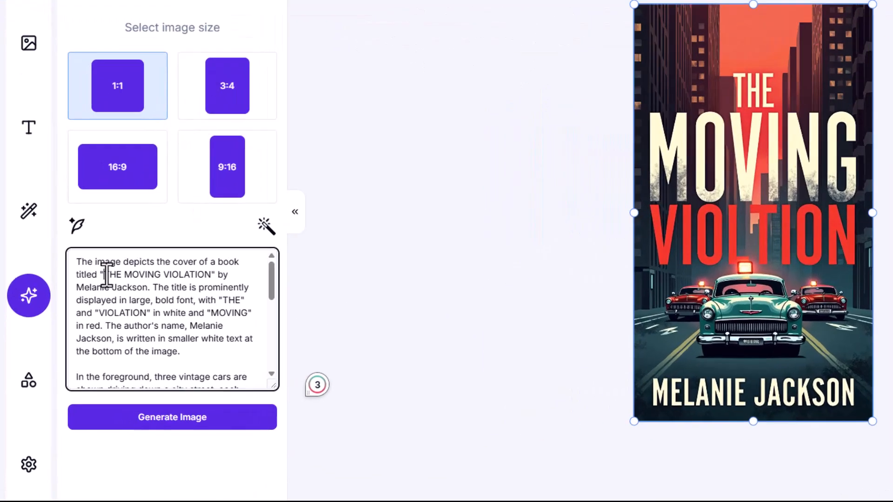
drag(76, 337, 80, 337)
drag(160, 173, 182, 169)
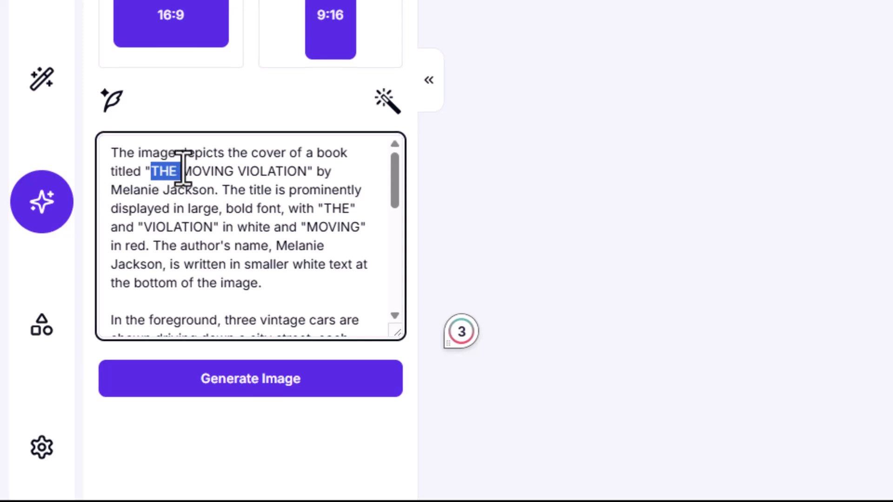
key(BackSpace)
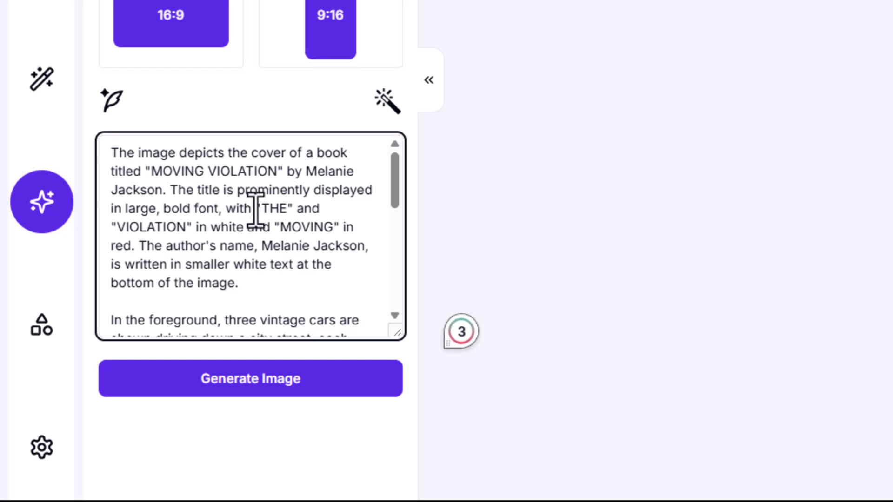
- Remove the '"THE" and' phrase from the font description sentence
double_click(232, 209)
click(259, 208)
drag(257, 208, 321, 208)
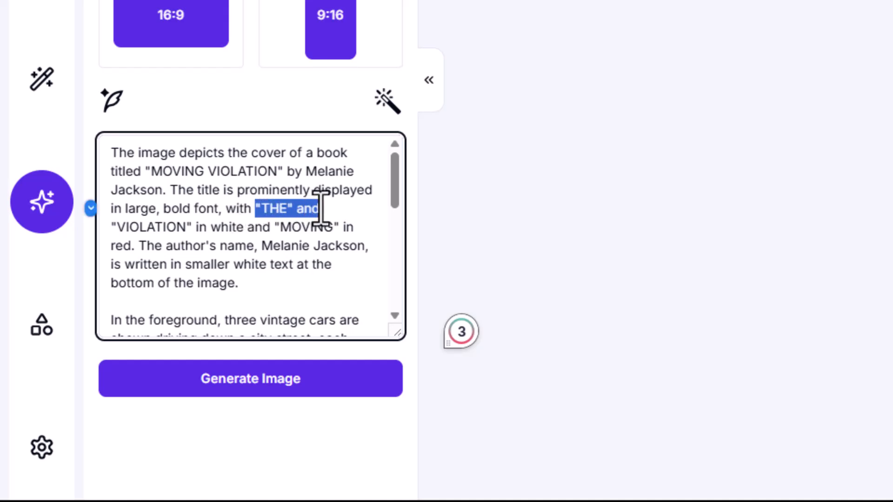
key(BackSpace)
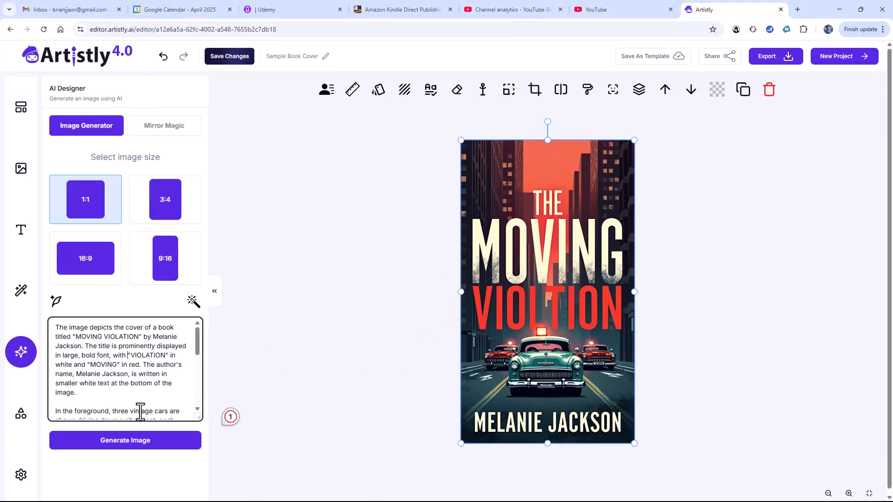
- Generate a 9:16 image from the edited Moving Violation prompt
click(129, 440)
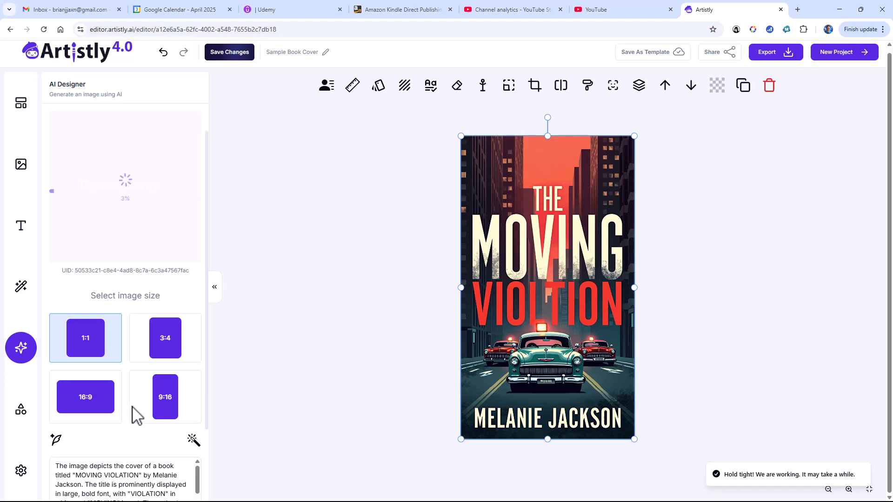
click(165, 399)
scroll(136, 415, down, 2)
scroll(136, 415, down, 3)
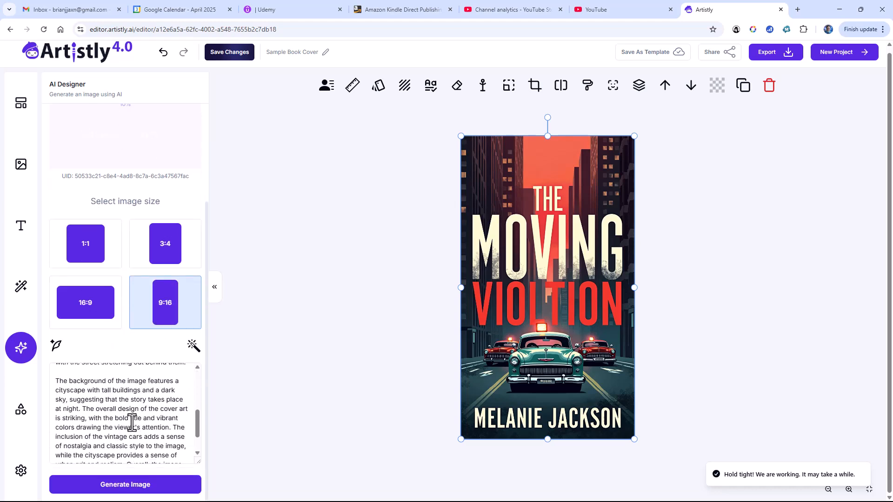
click(127, 488)
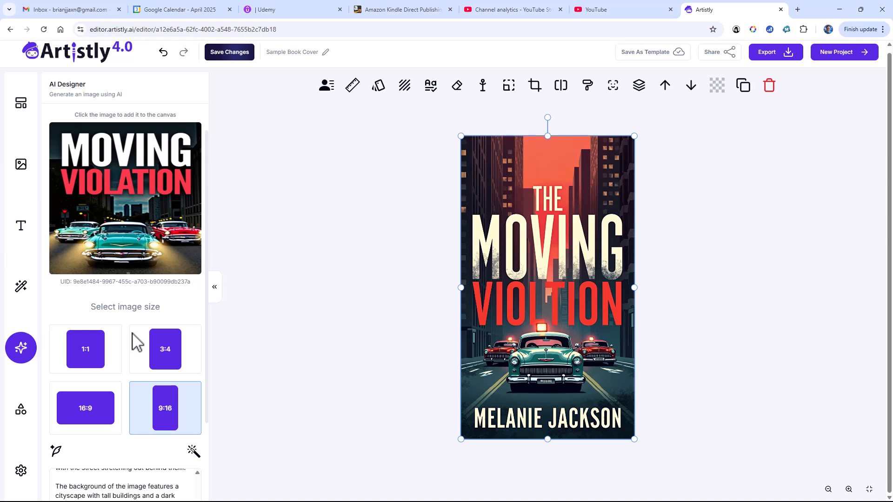
- Add the newly generated MOVING VIOLATION cover to the canvas
click(119, 253)
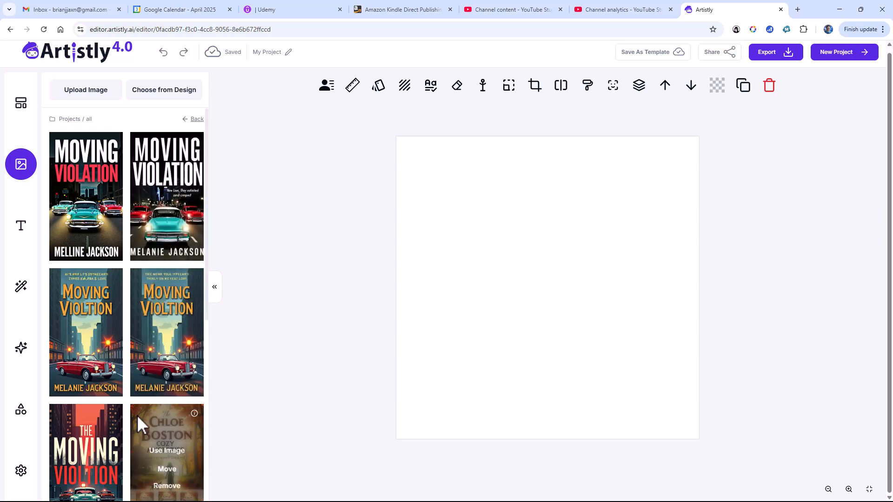
- Place the teal-car cover on the blank canvas, then swap it for the red-car 'Moving Violtion' cover
mouse_move(109, 436)
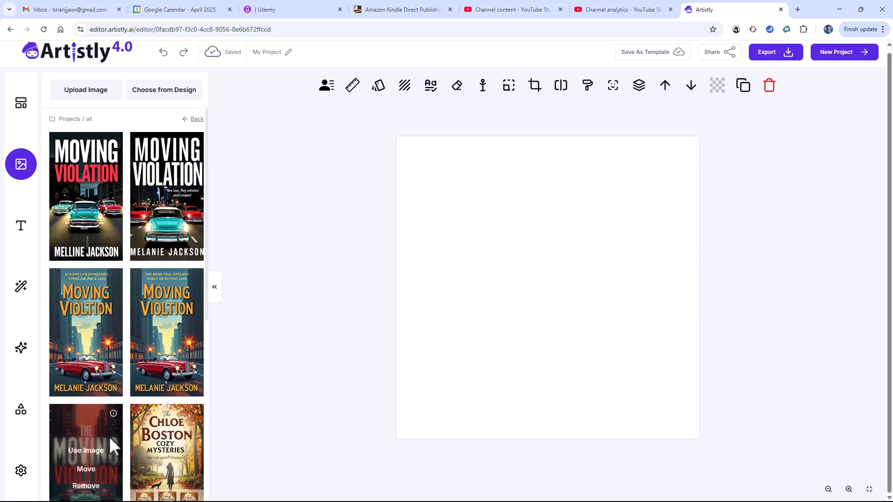
click(86, 450)
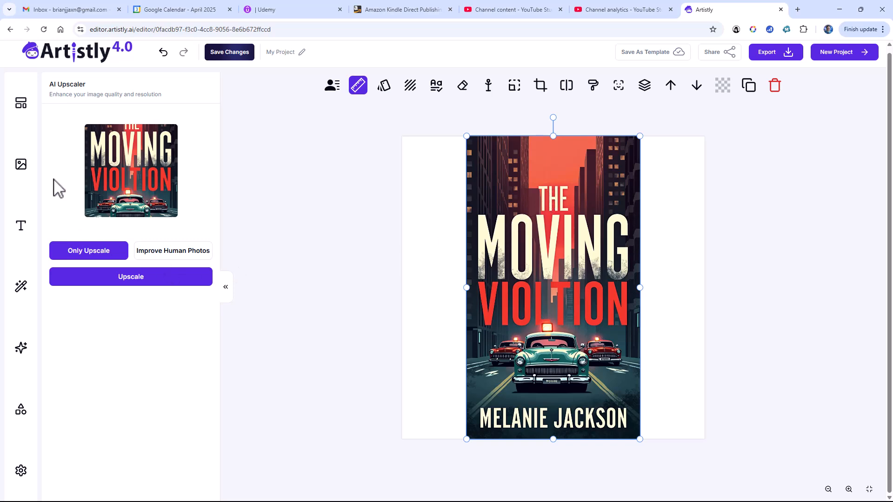
click(21, 165)
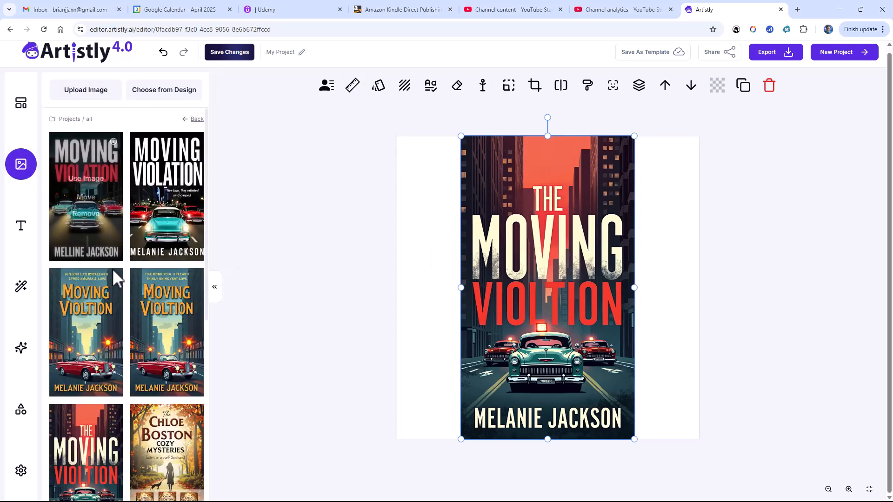
mouse_move(111, 307)
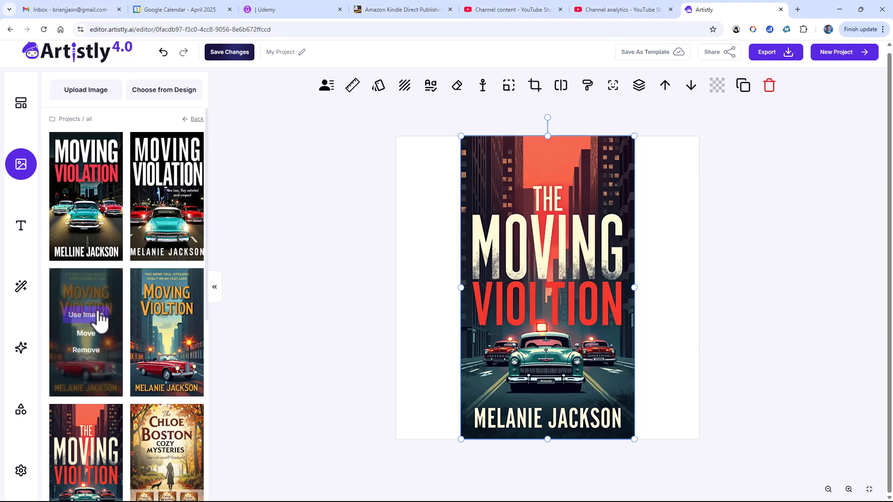
click(93, 315)
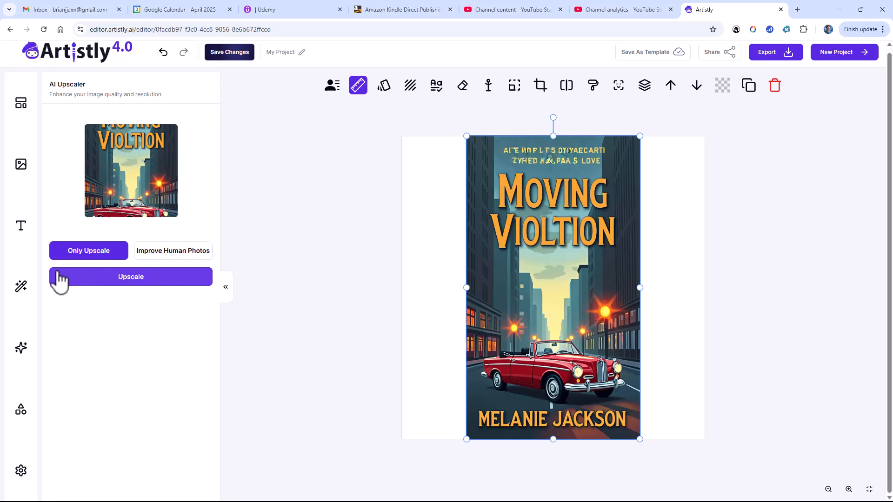
- Put the correctly titled MOVING VIOLATION cover on the canvas and show the built-in templates
click(25, 171)
click(103, 181)
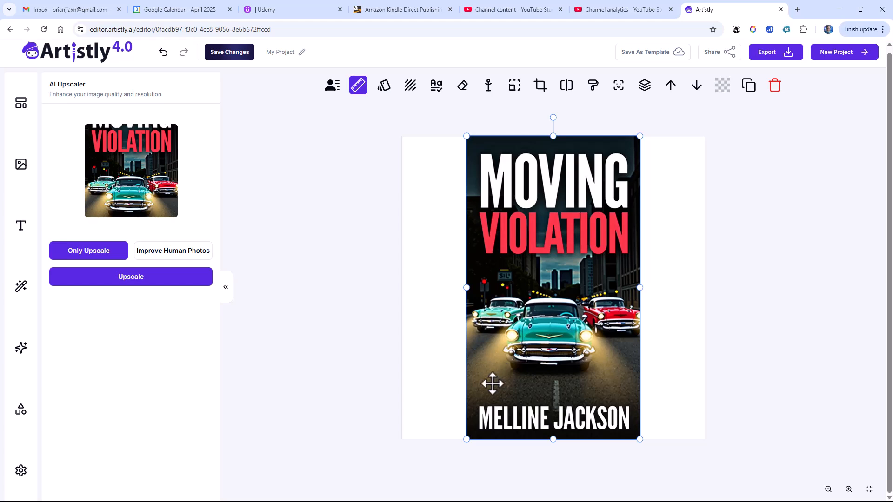
click(20, 102)
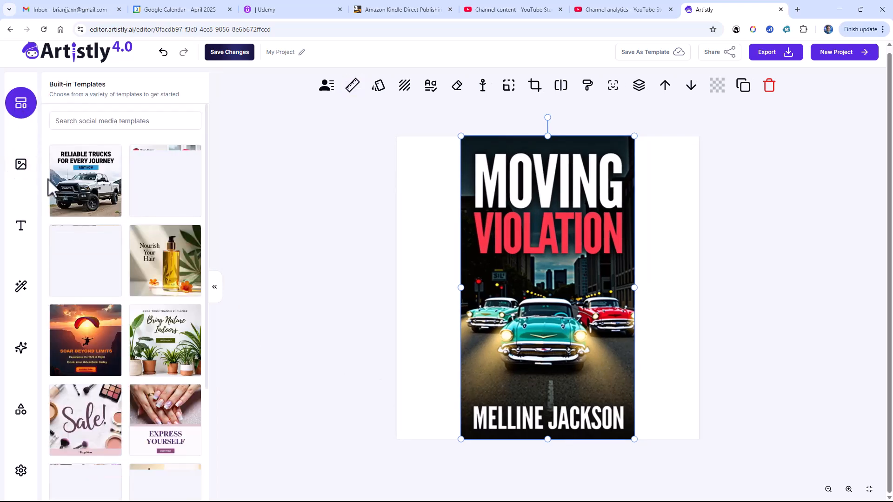